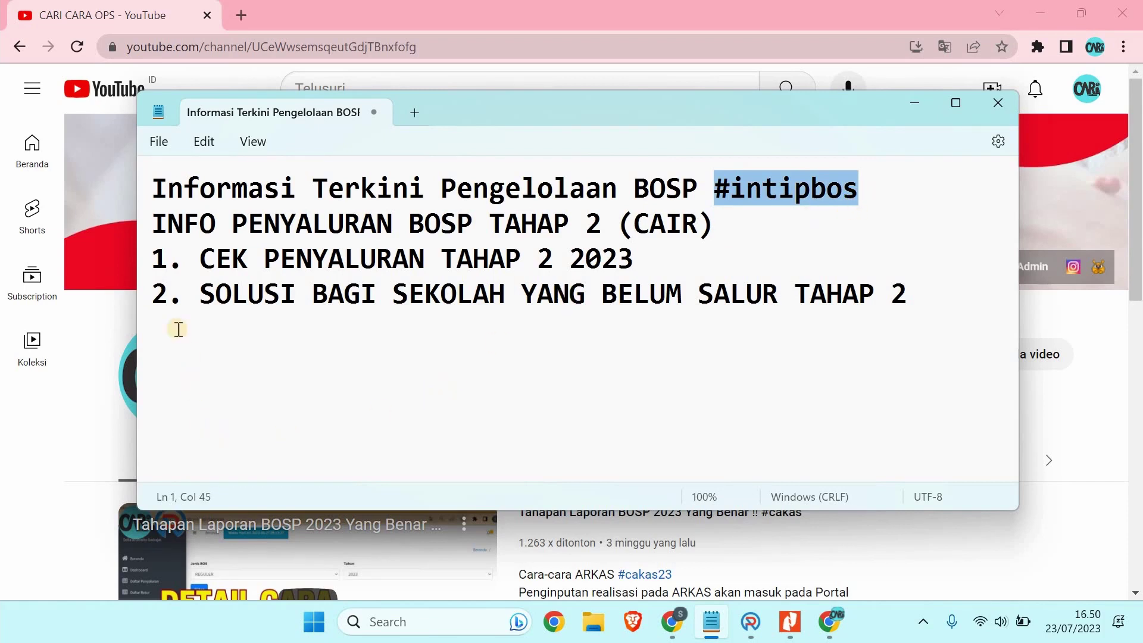
# Highlight the BOSP Tahap 2 heading, the two numbered topics and the words "TAHAP 2 2023" in the notes
pyautogui.click(143, 237)
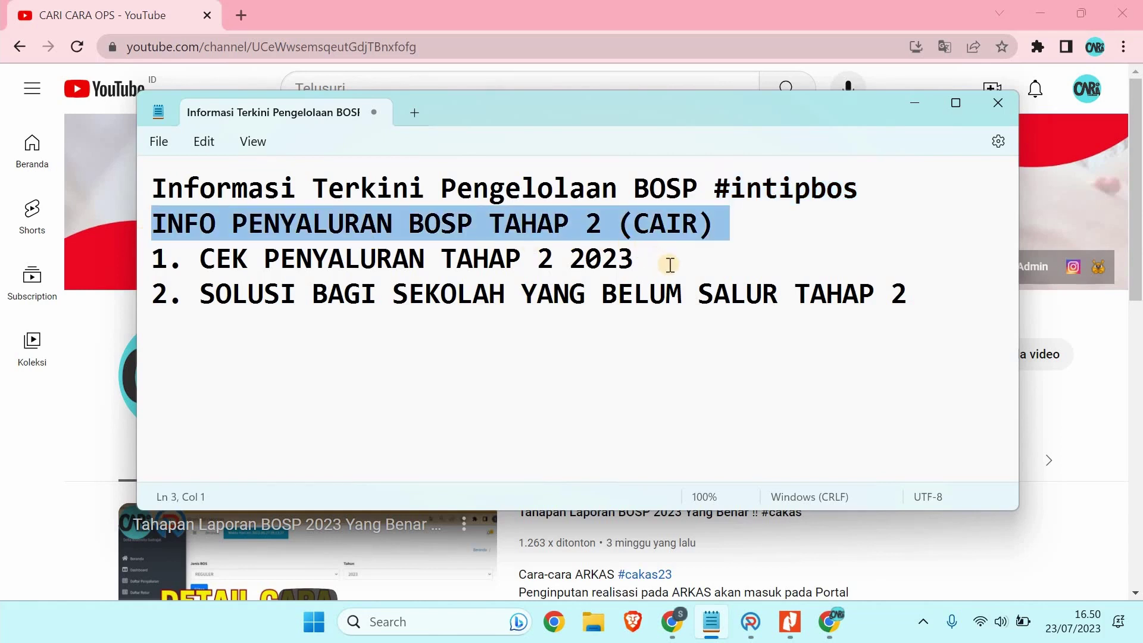
pyautogui.moveTo(634, 259); pyautogui.dragTo(101, 257)
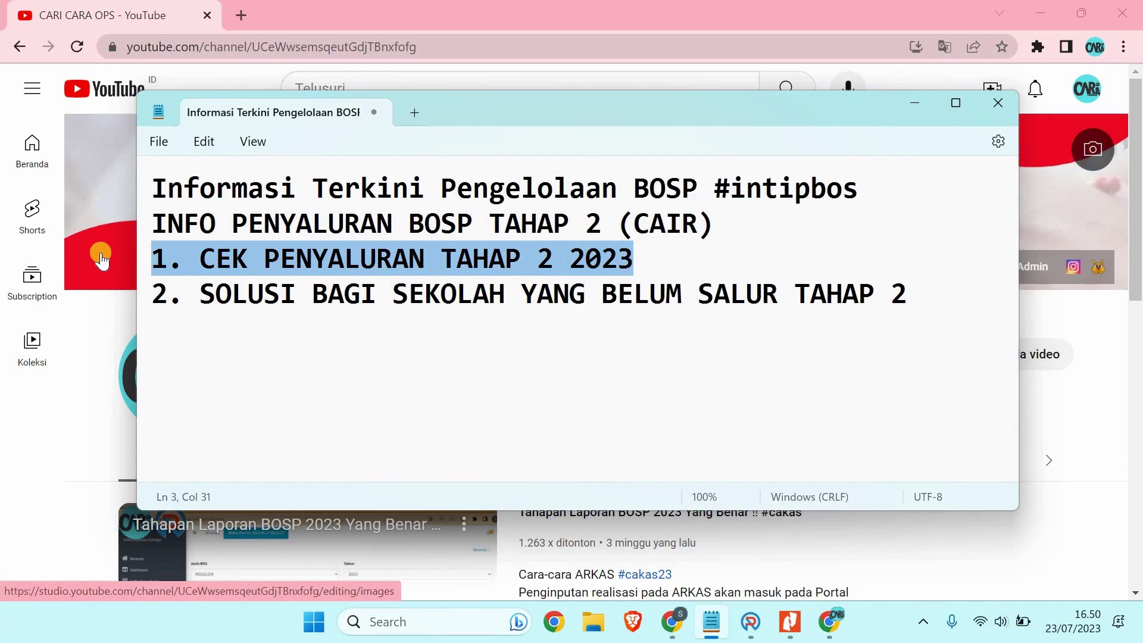
pyautogui.tripleClick(139, 294)
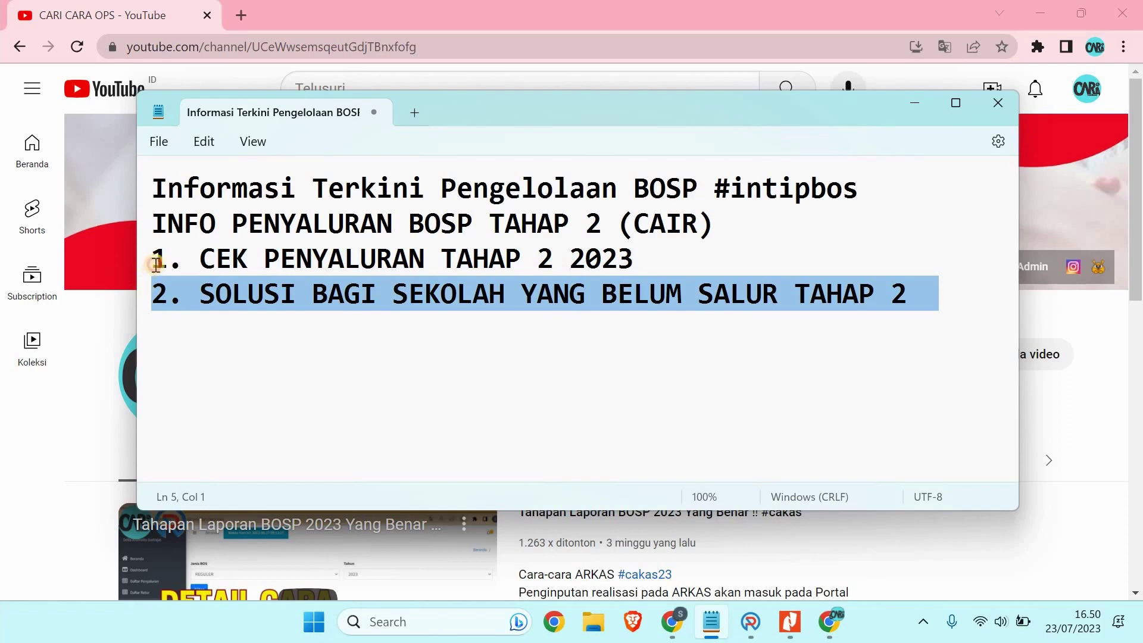
pyautogui.click(153, 259)
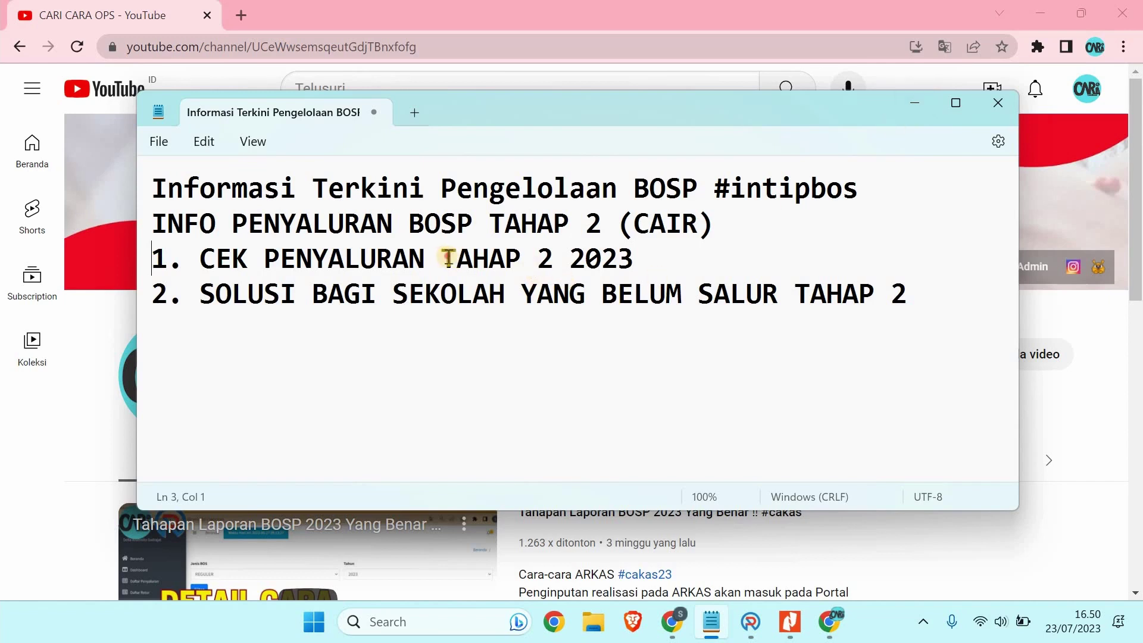
pyautogui.moveTo(441, 259); pyautogui.dragTo(653, 237)
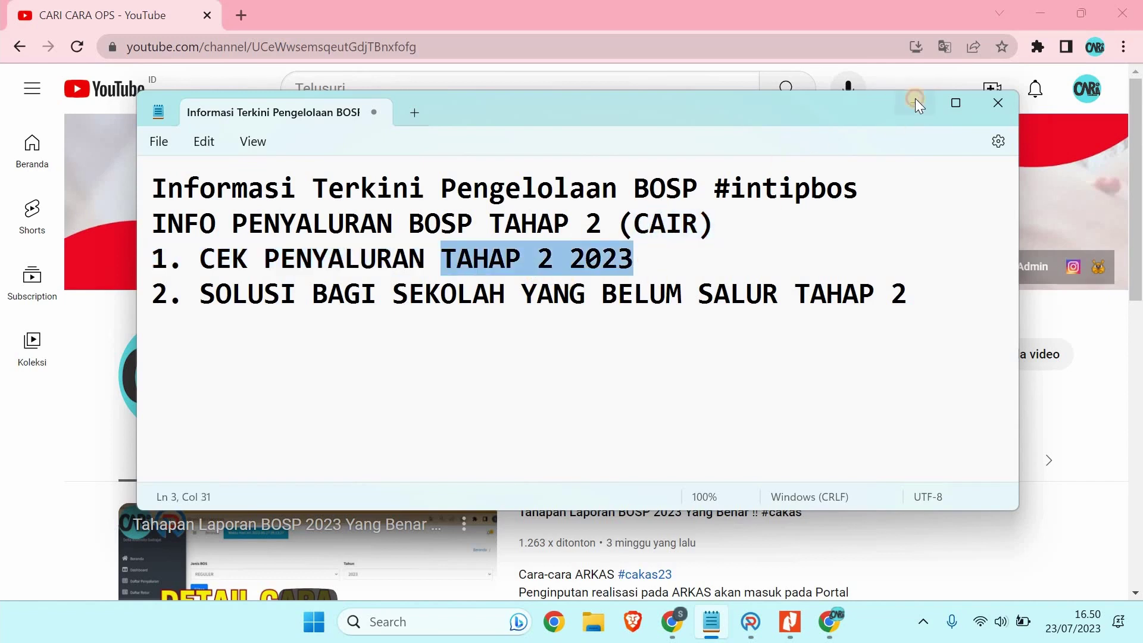
# Minimize the notes, switch to the Chrome window with the BOS portal, and open the Laporan Penyaluran report
pyautogui.click(916, 102)
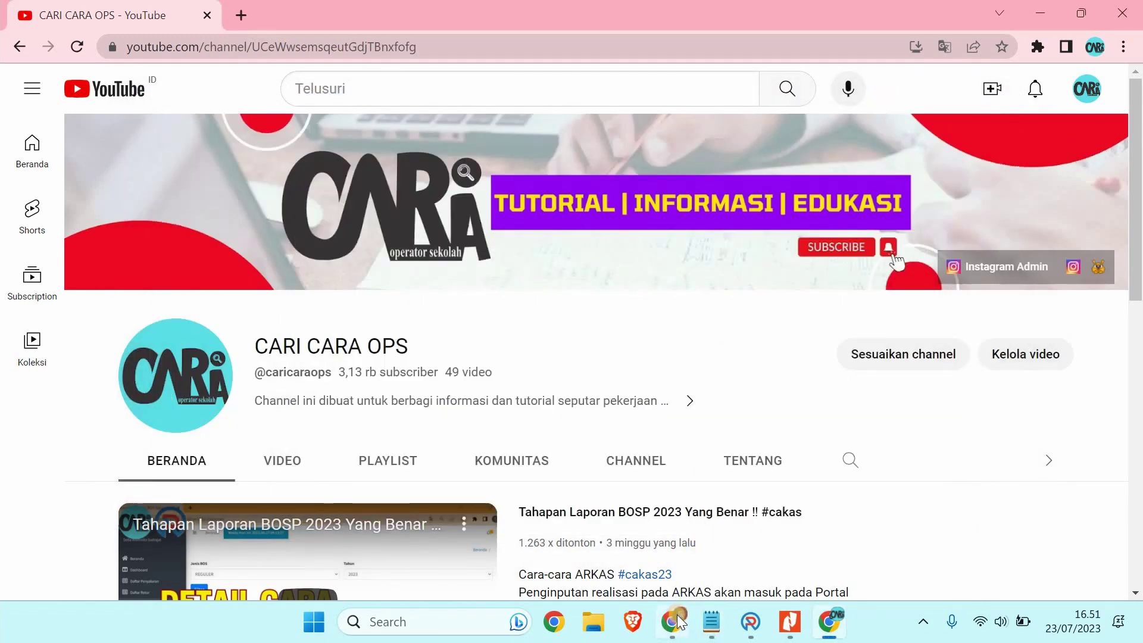
pyautogui.click(678, 617)
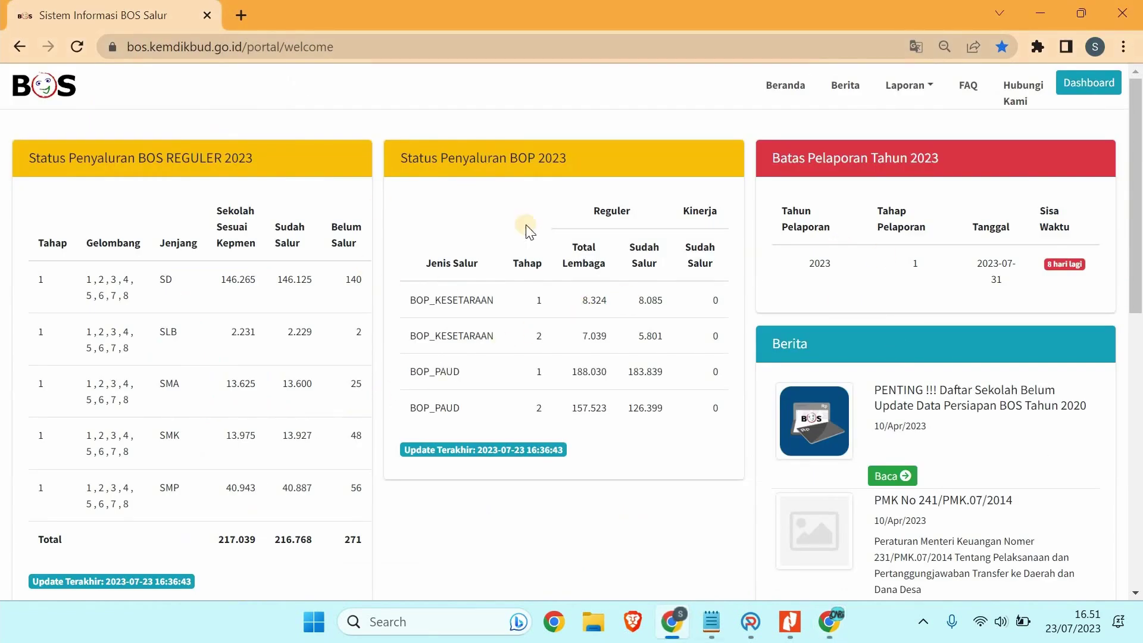
pyautogui.click(928, 86)
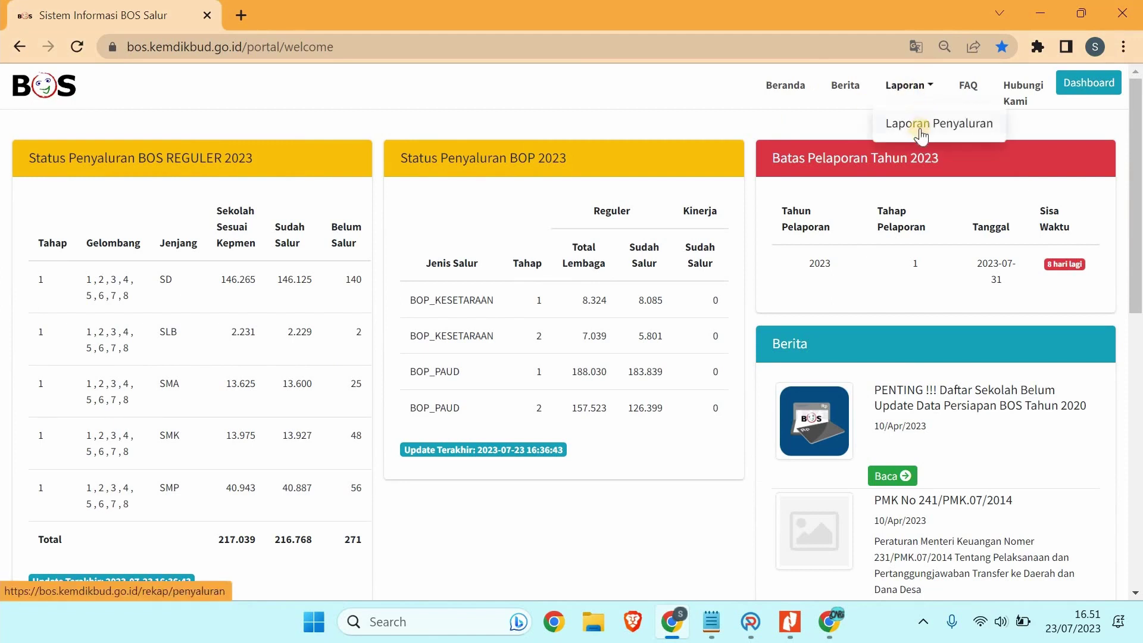
pyautogui.click(920, 132)
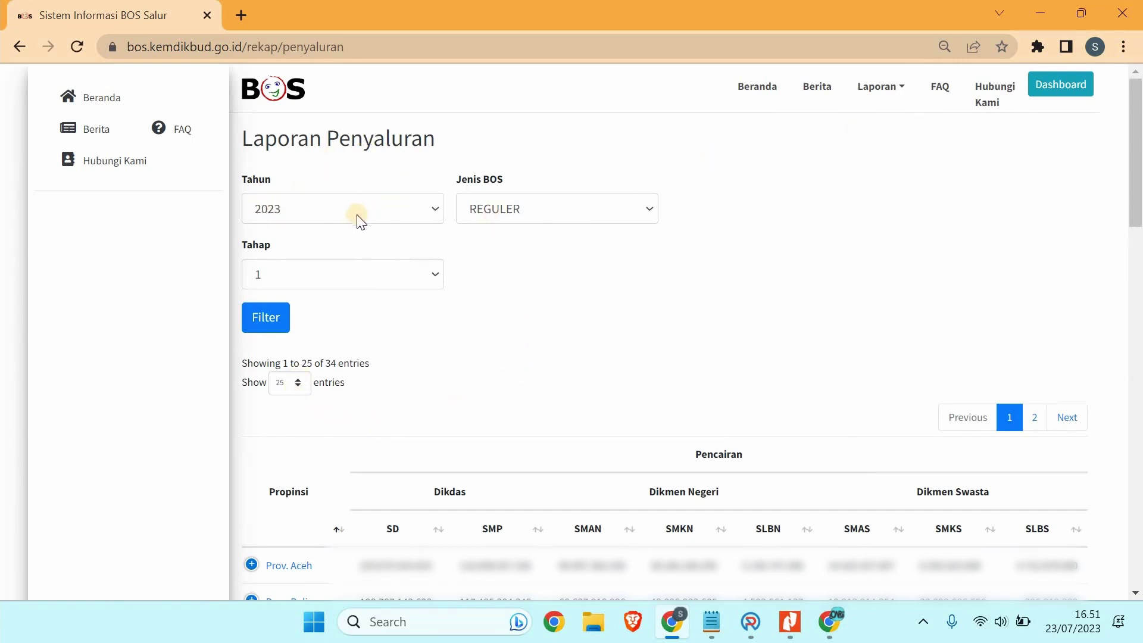
# Filter the 2023 disbursement report by Jenis BOS REGULER and Tahap 2
pyautogui.click(489, 215)
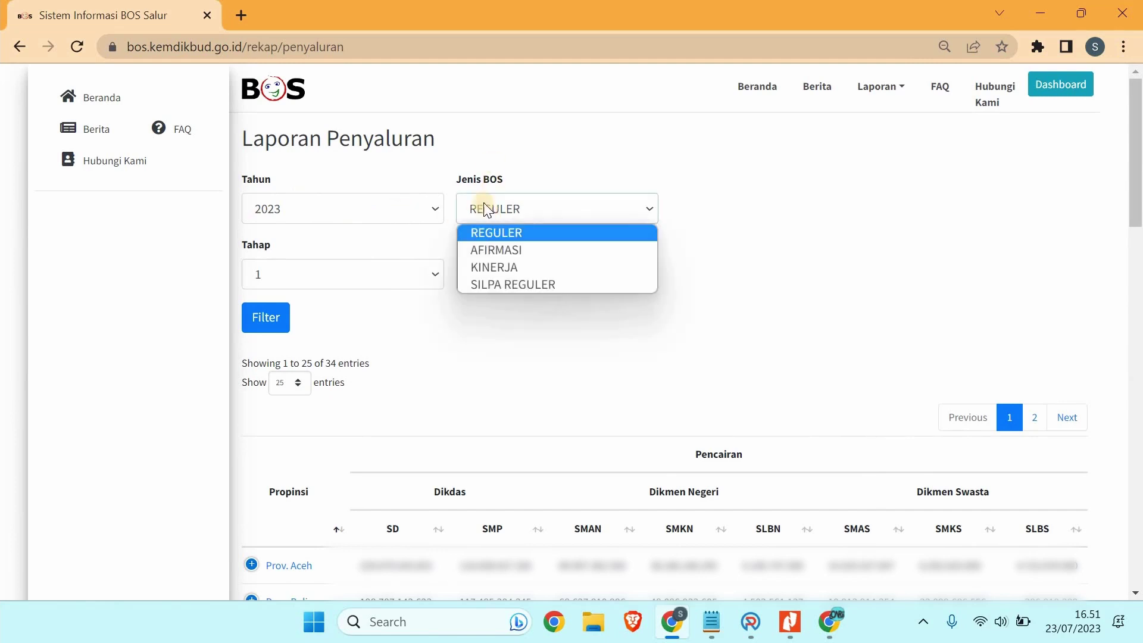
pyautogui.click(511, 231)
pyautogui.click(438, 274)
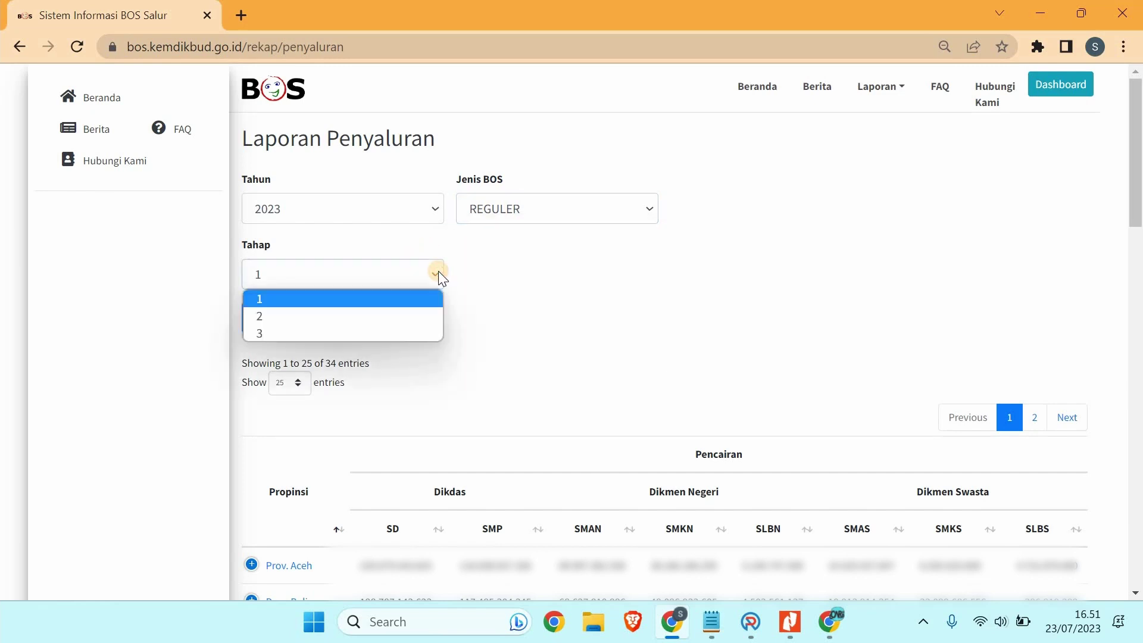
pyautogui.click(294, 316)
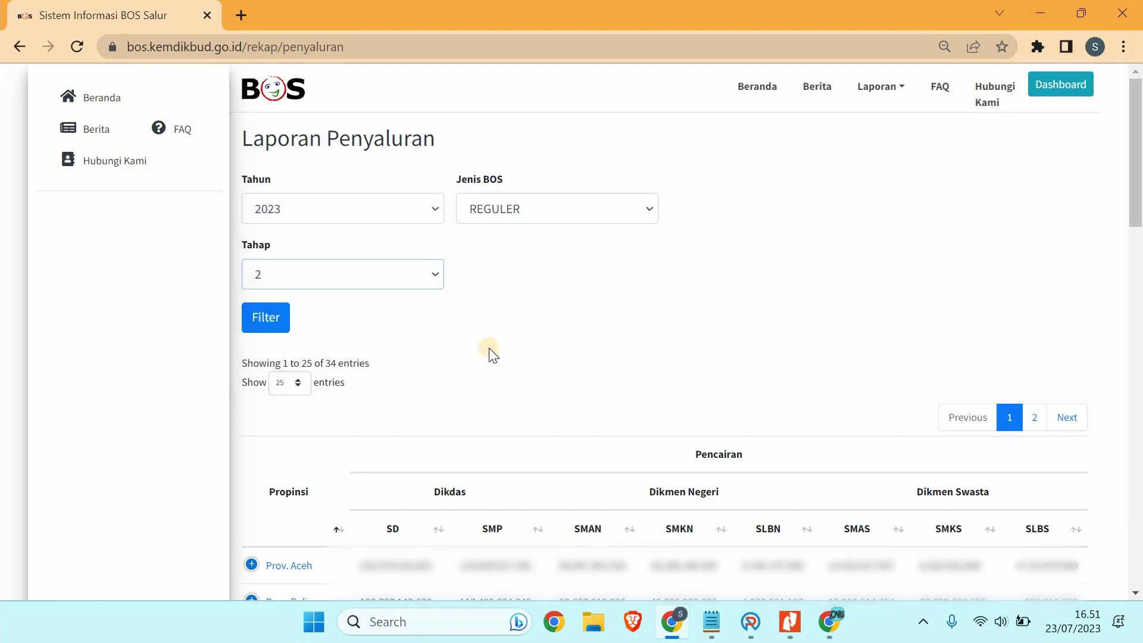
pyautogui.scroll(-3, 409, 366)
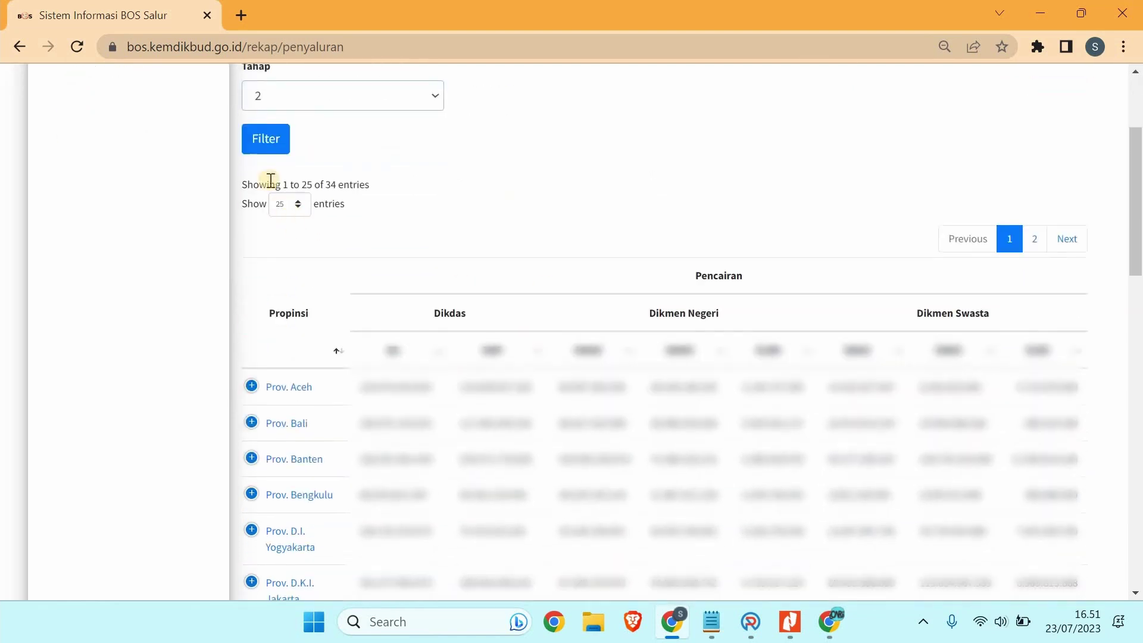
pyautogui.click(257, 150)
pyautogui.click(264, 150)
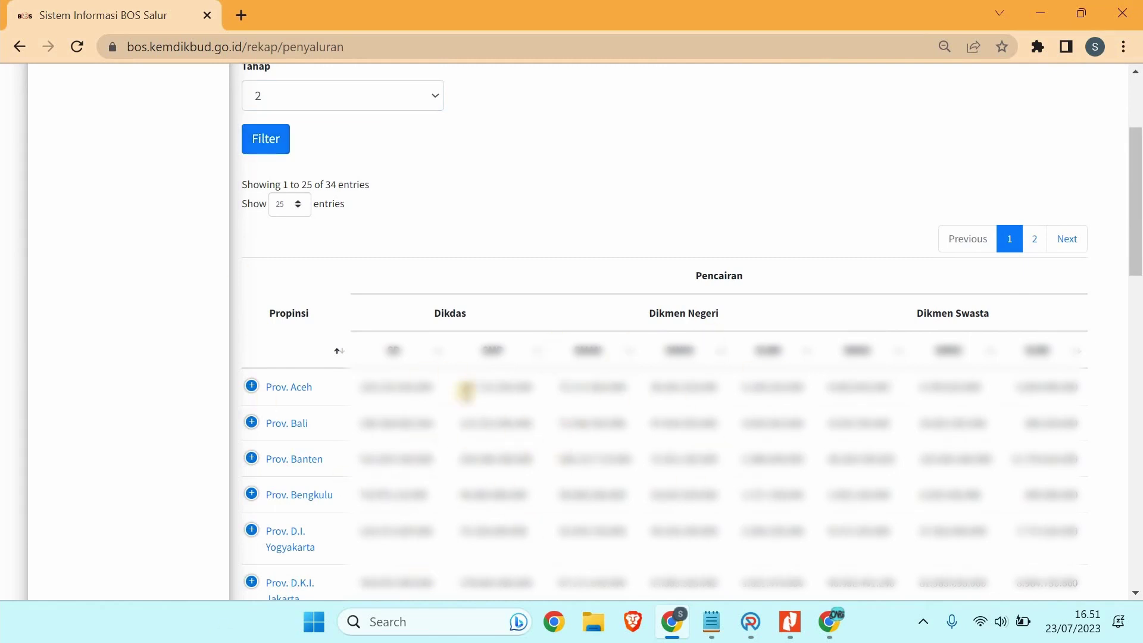
# Examine the Tahap 2 disbursement amounts per province through the whole first page of the report
pyautogui.scroll(-3, 390, 396)
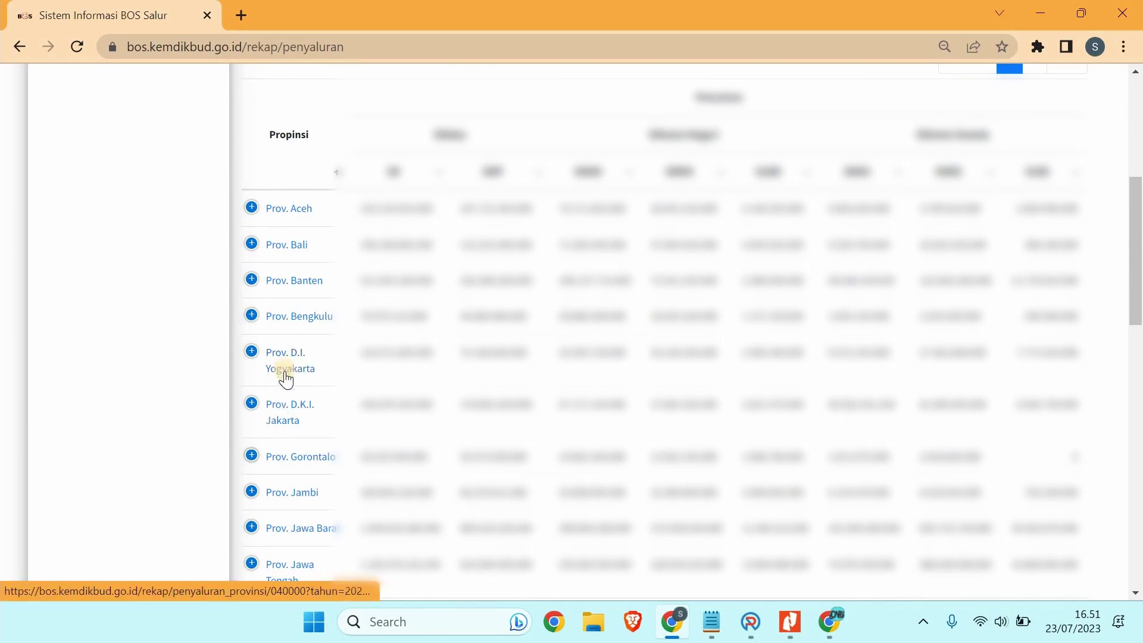
pyautogui.scroll(-14, 289, 397)
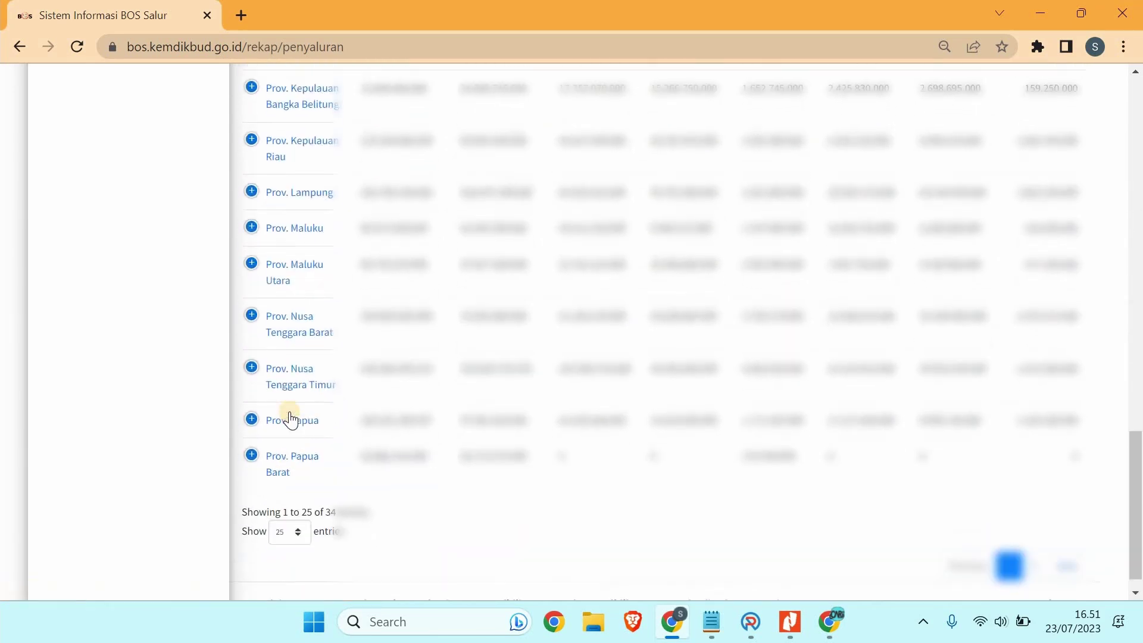
pyautogui.scroll(9, 290, 417)
pyautogui.scroll(10, 327, 474)
pyautogui.scroll(-15, 327, 474)
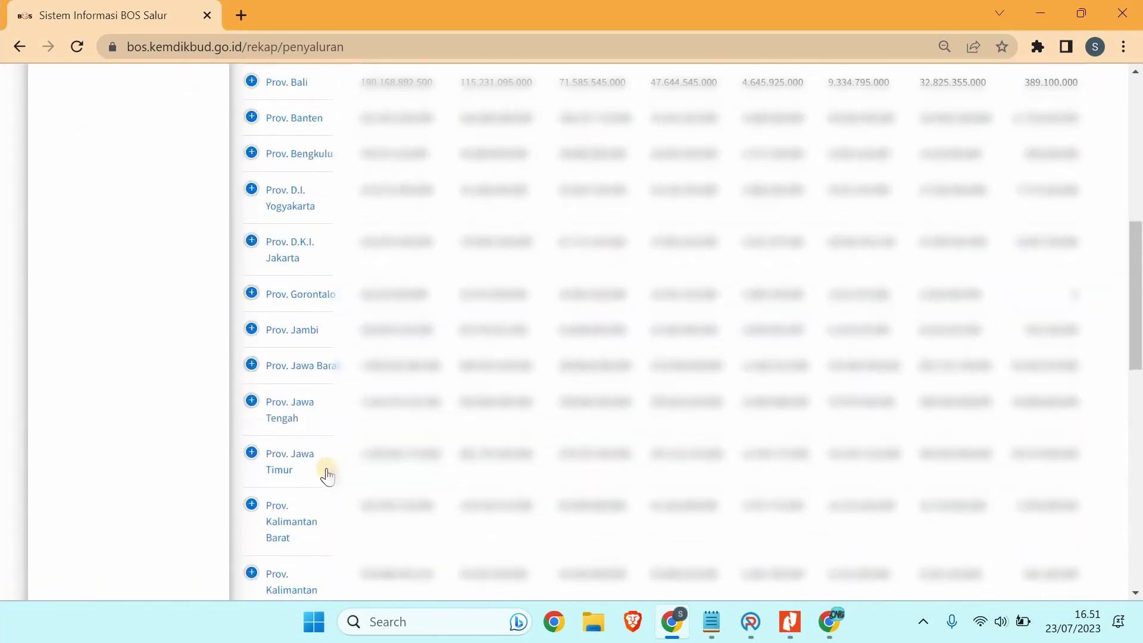
pyautogui.scroll(-4, 327, 474)
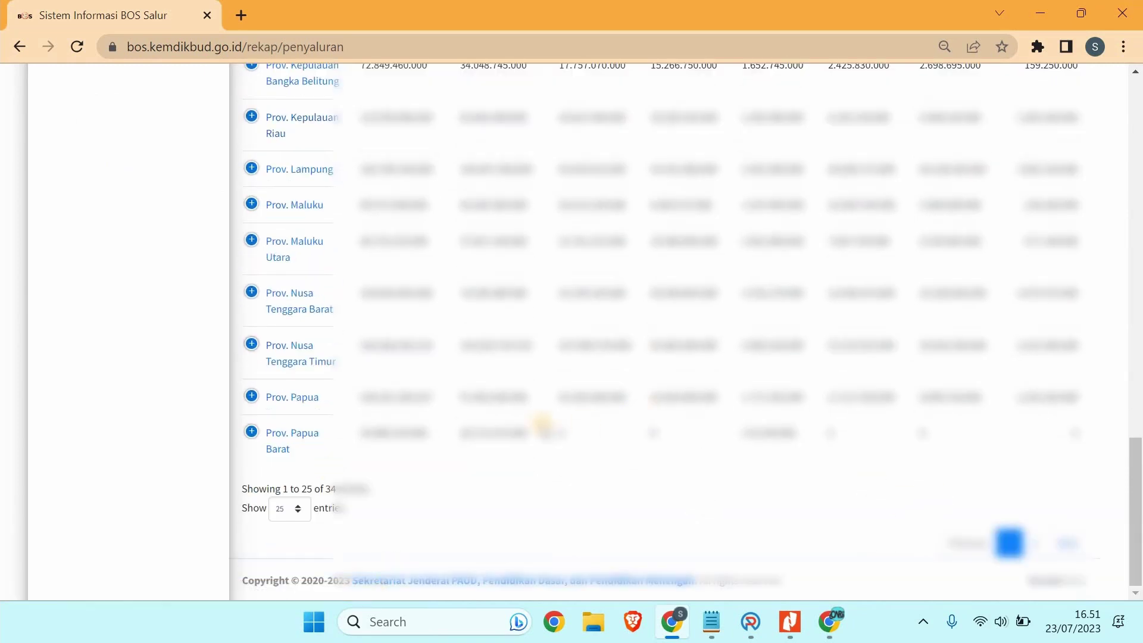
pyautogui.scroll(19, 542, 424)
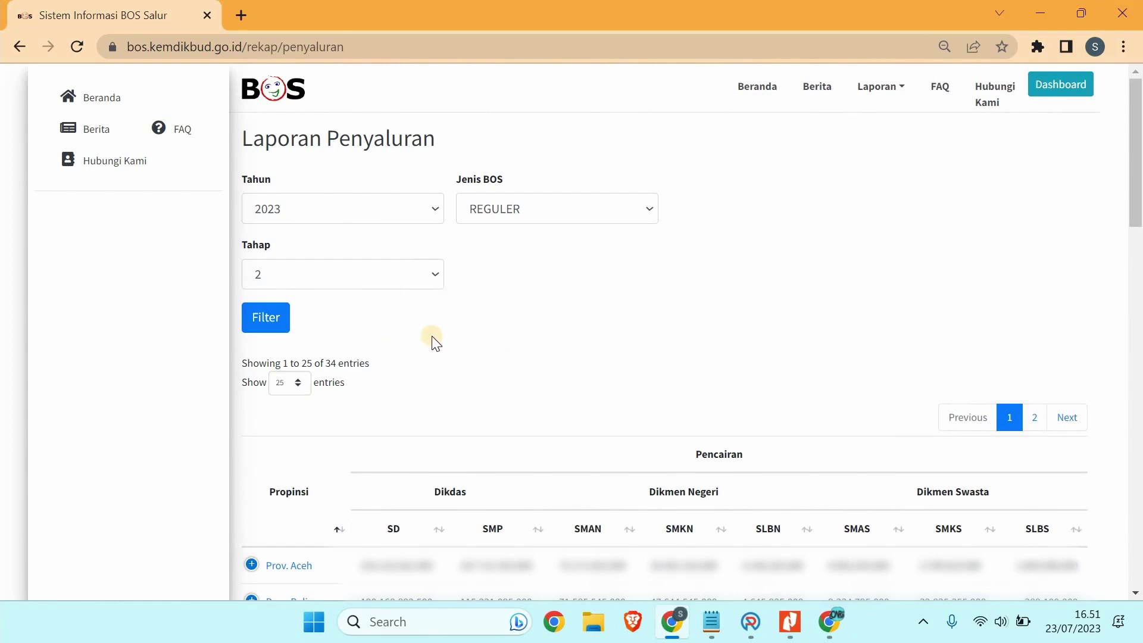
# Expand the Prov. Banten row to view its total disbursement, and collapse it again
pyautogui.scroll(-2, 468, 358)
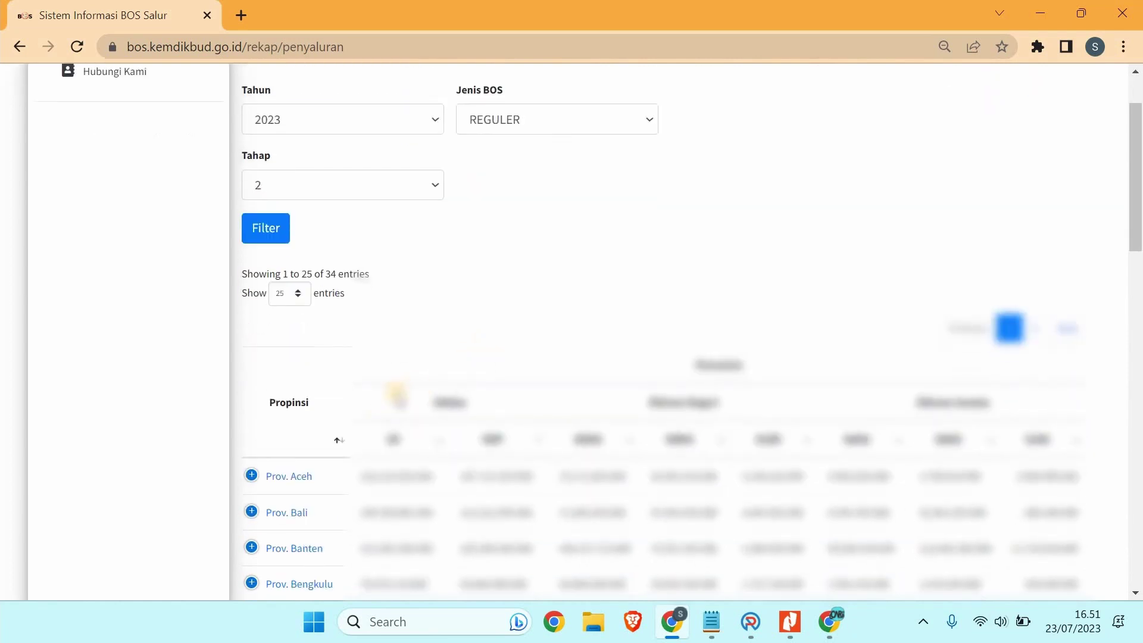
pyautogui.scroll(-3, 287, 416)
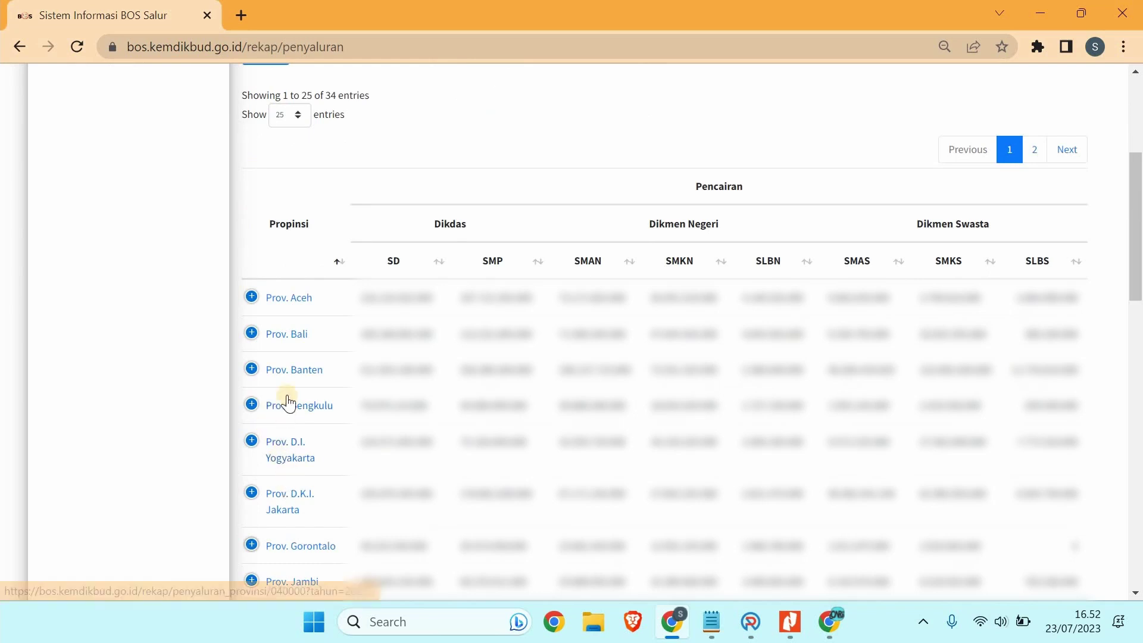
pyautogui.click(252, 371)
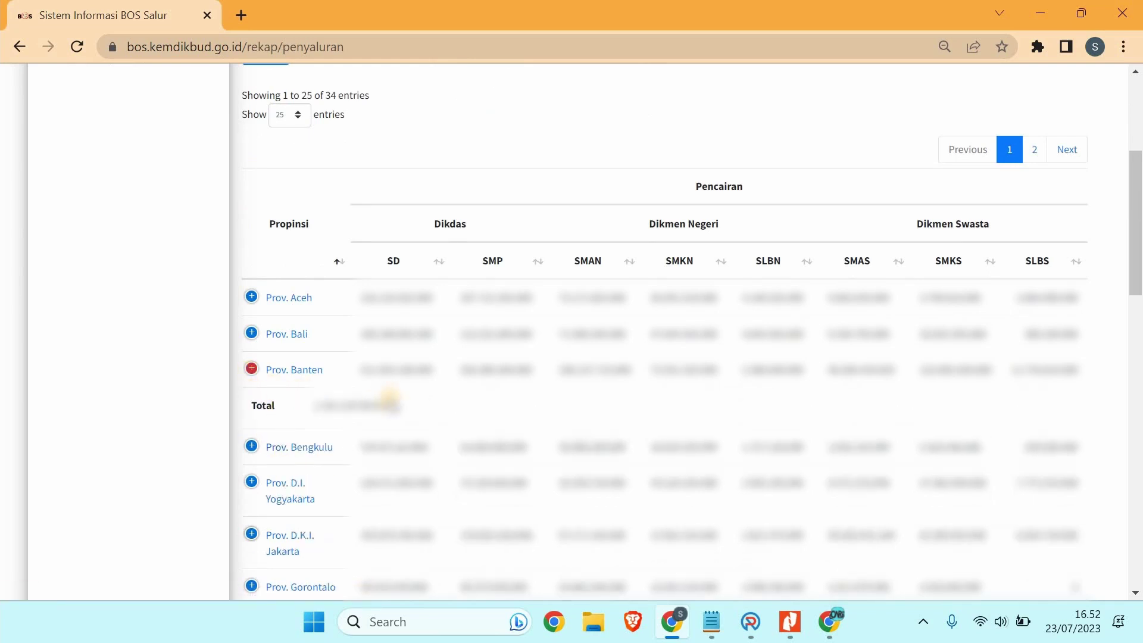
pyautogui.click(251, 369)
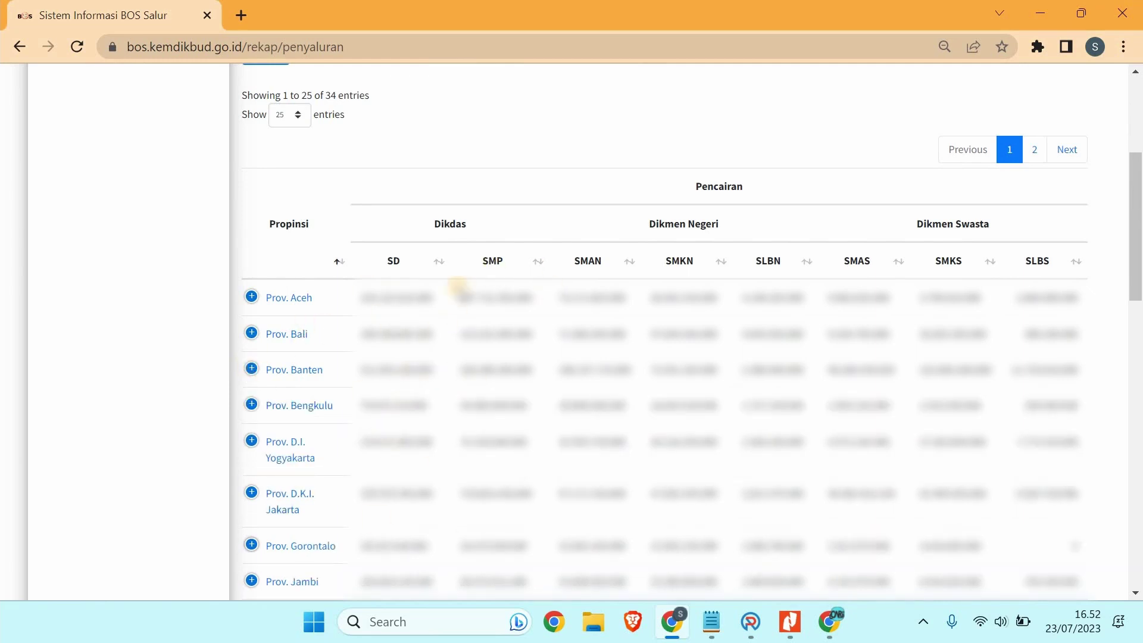
pyautogui.scroll(5, 766, 255)
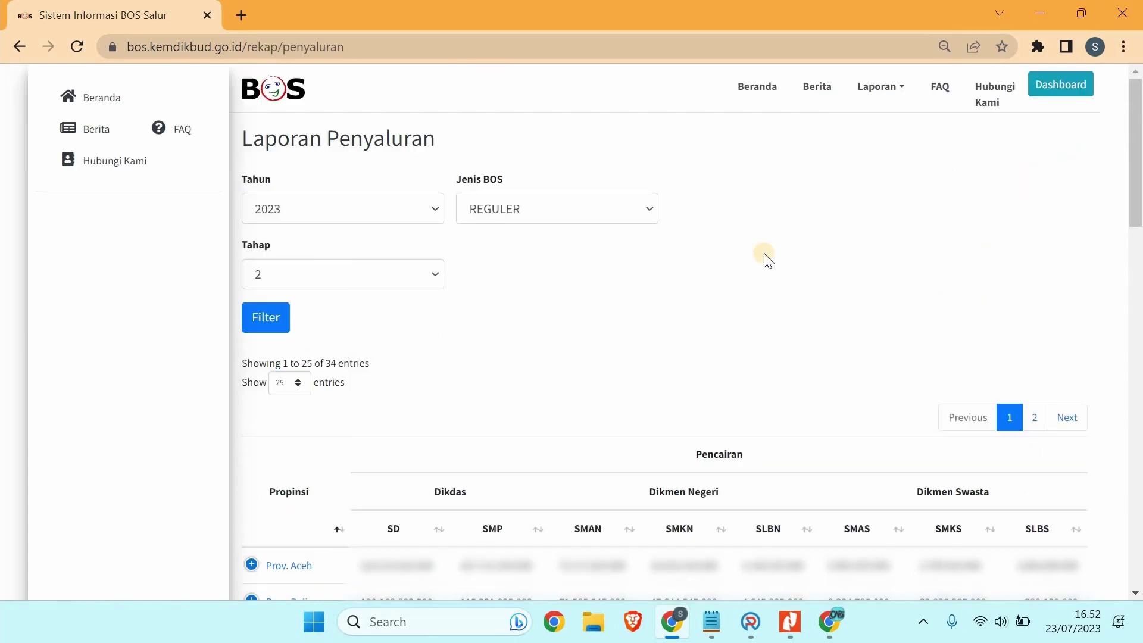
# Check the school's 2023 reporting deadlines on the Dashboard and its Tahap 2 disbursement status in Daftar Penyaluran
pyautogui.click(1052, 96)
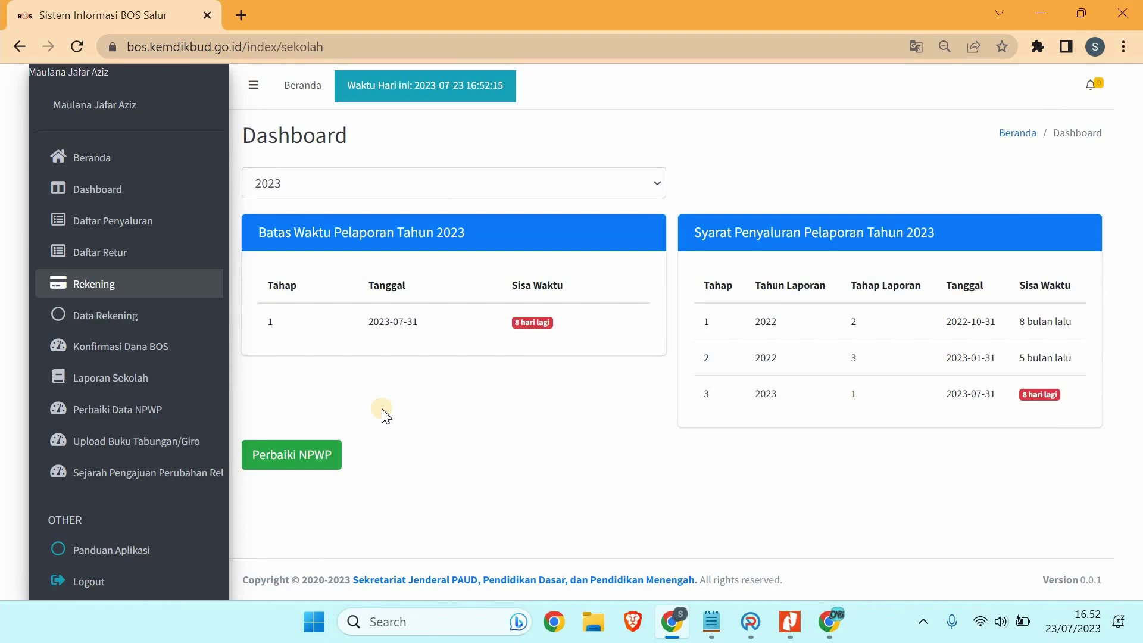
pyautogui.click(148, 224)
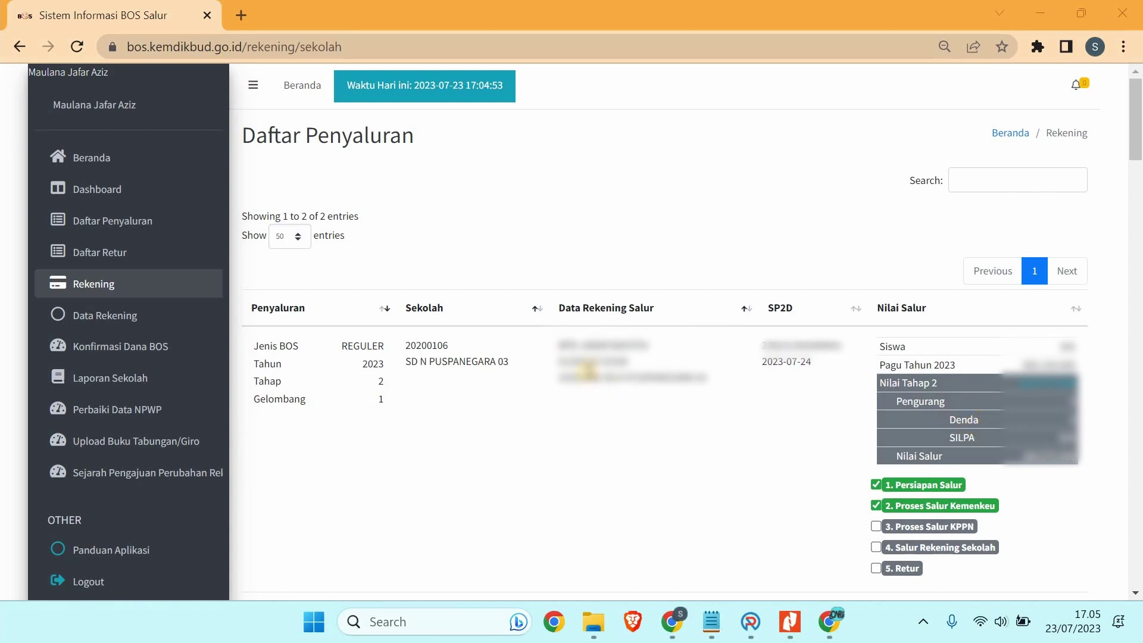
pyautogui.click(117, 191)
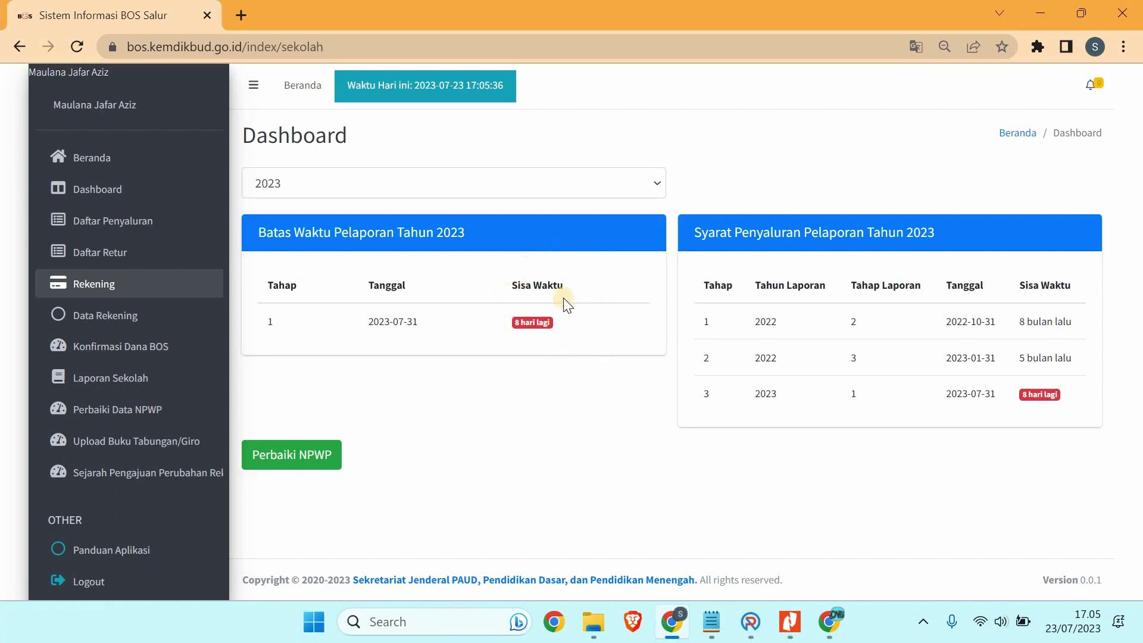
pyautogui.click(89, 222)
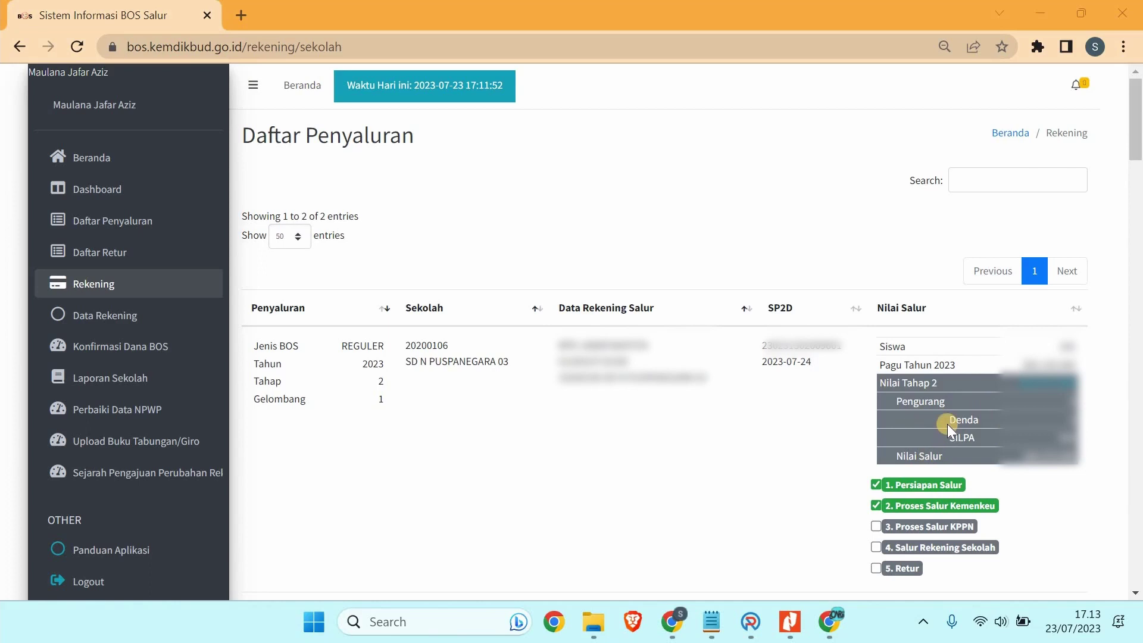
pyautogui.click(163, 221)
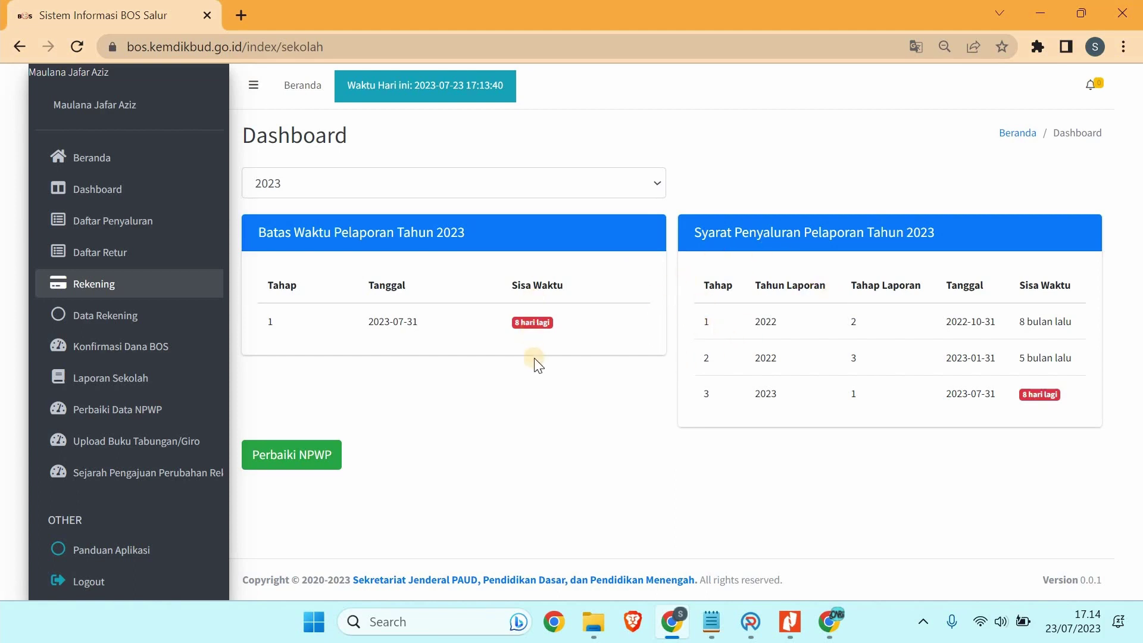
pyautogui.click(127, 232)
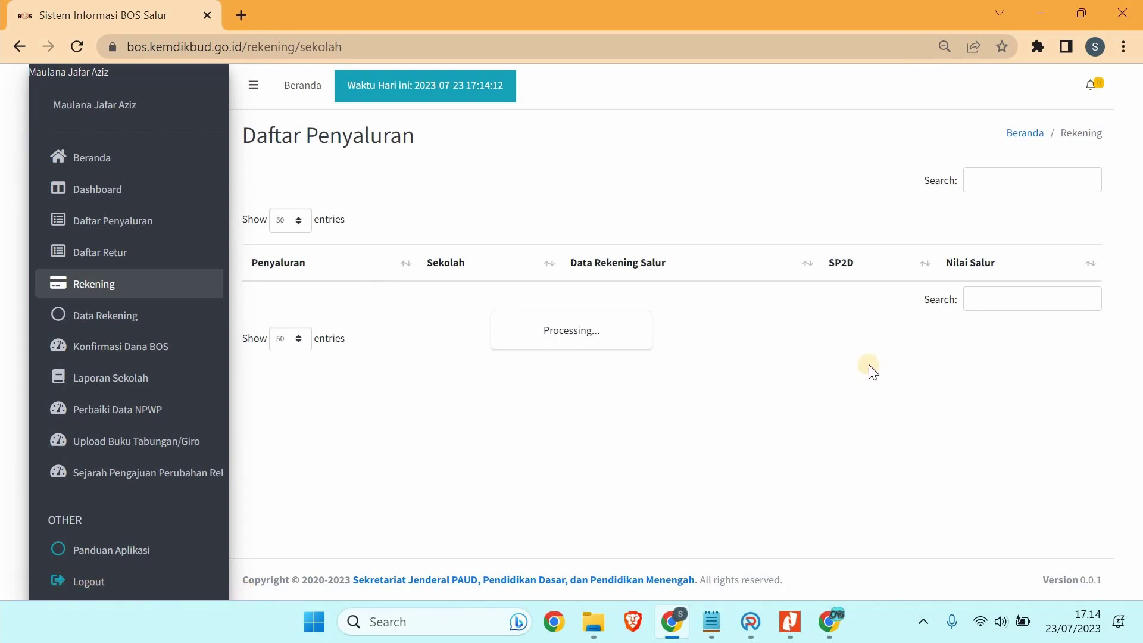
# Switch to Nitro Pro to read Pasal 51 of the Juknis BOSP PDF, and return to the BOS portal in Chrome
pyautogui.click(799, 627)
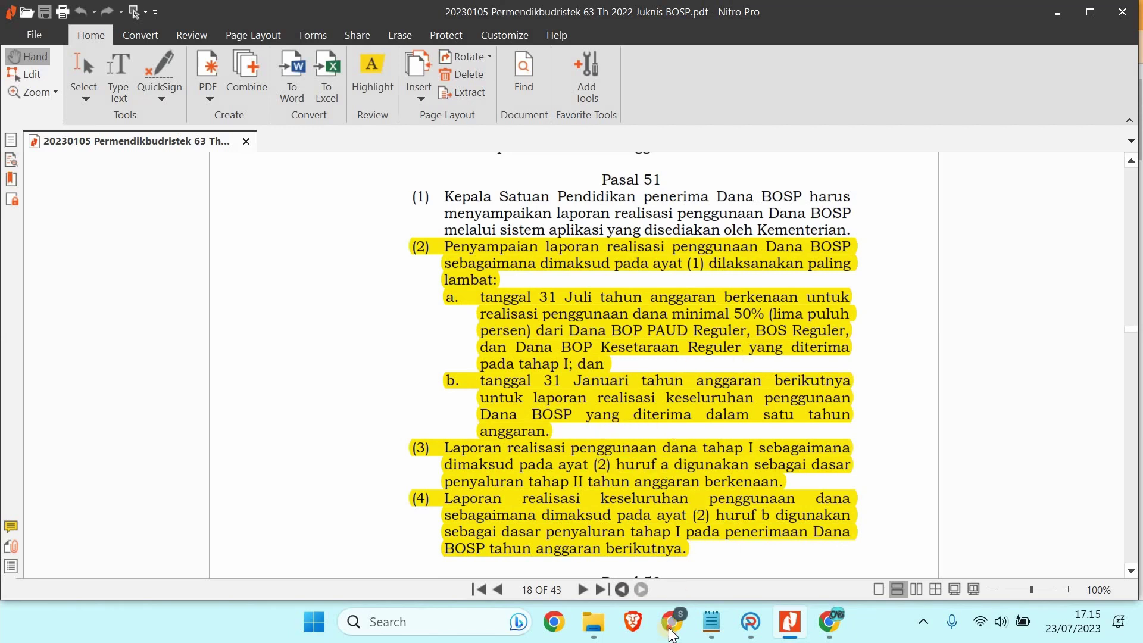
pyautogui.moveTo(672, 621)
pyautogui.click(578, 469)
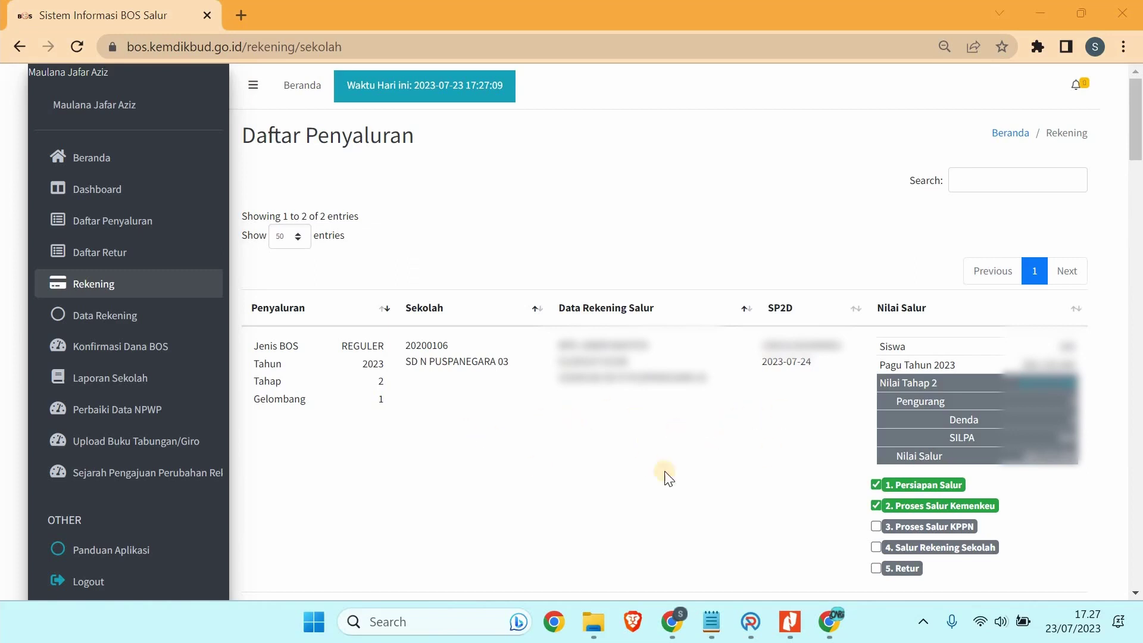
# Switch to Notepad to show topic 2, the solution for schools without Tahap 2 disbursement
pyautogui.click(722, 619)
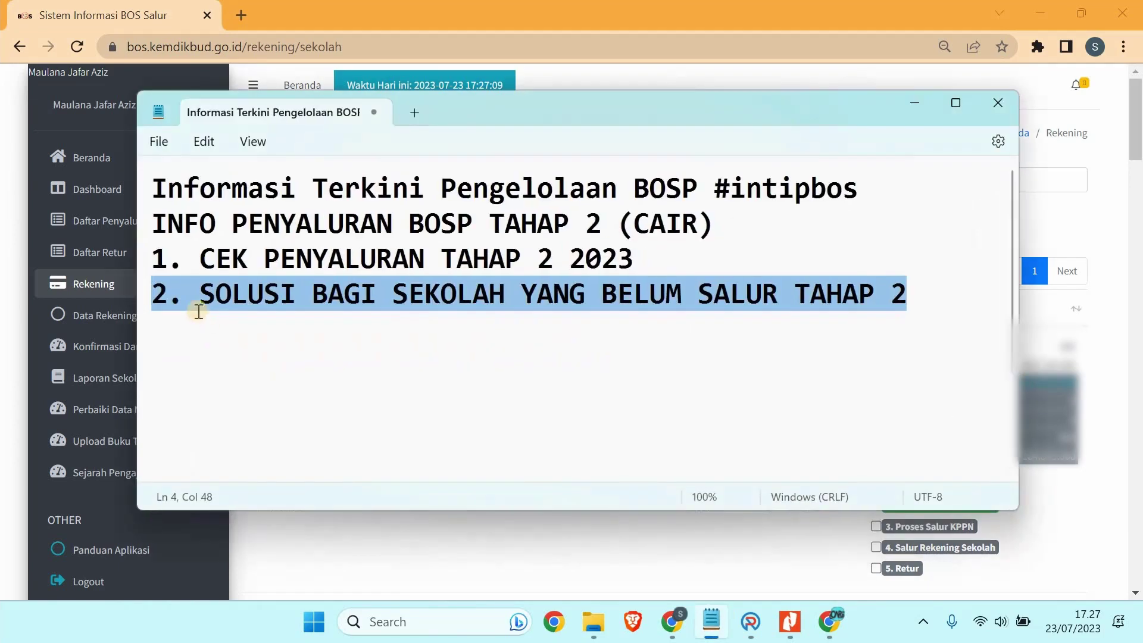